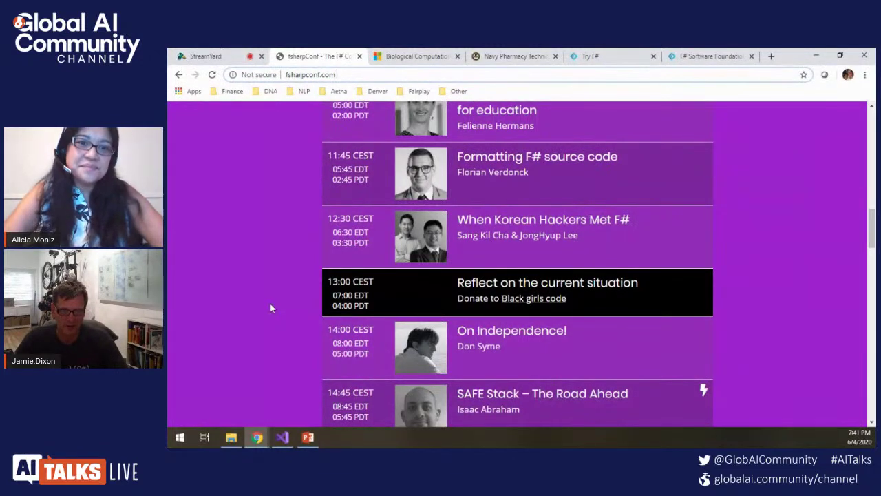
Step: Look through the fsharpConf talk schedule through the afternoon and early evening sessions
scroll(270, 307, "up", 1)
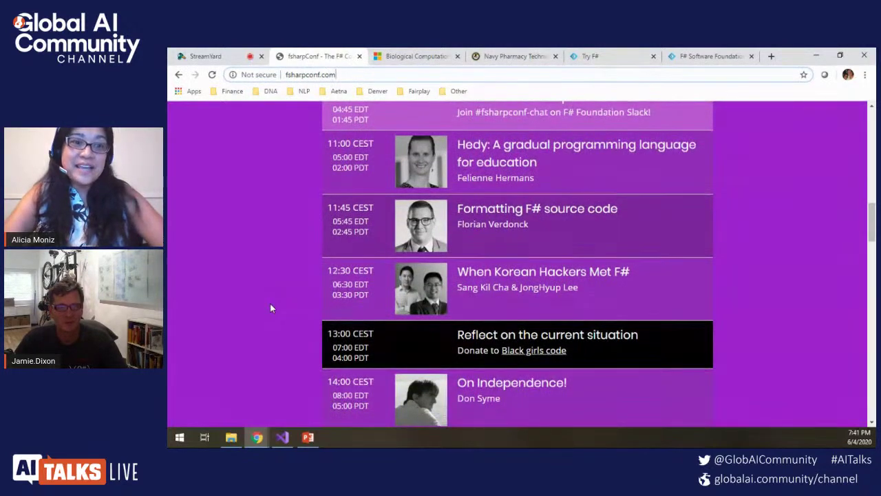
scroll(271, 307, "down", 10)
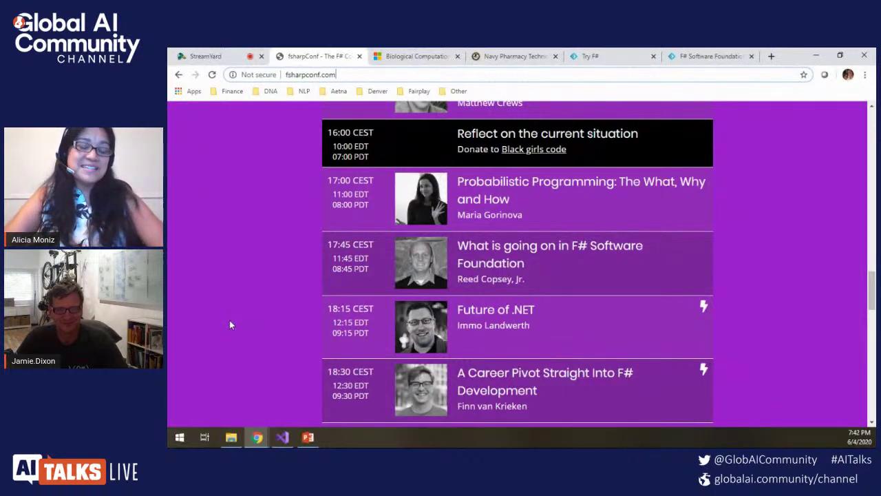
scroll(230, 325, "down", 1)
scroll(230, 323, "down", 1)
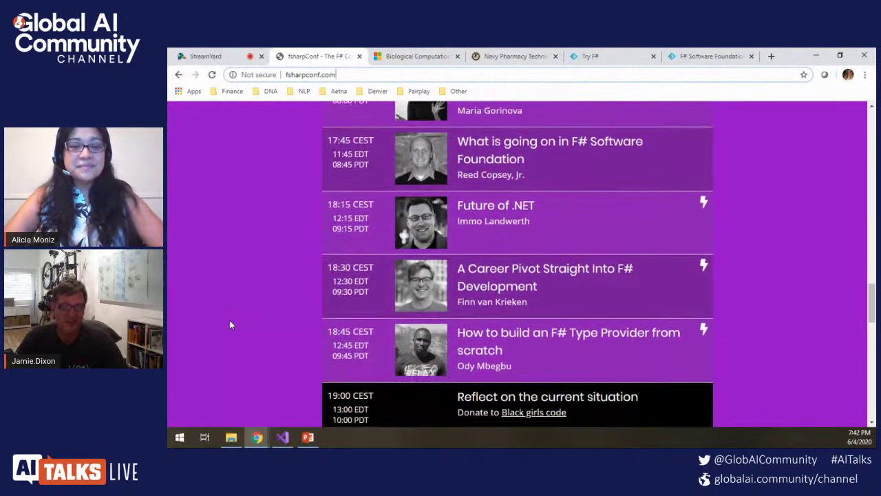
Step: Close the F# Software Foundation, Try F# and fsharpConf pages, and open a blank browser tab
left_click(720, 58)
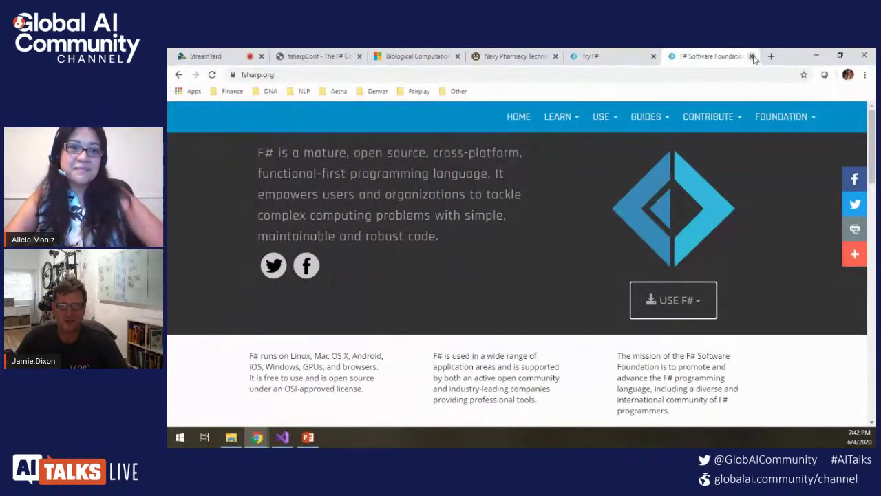
left_click(752, 57)
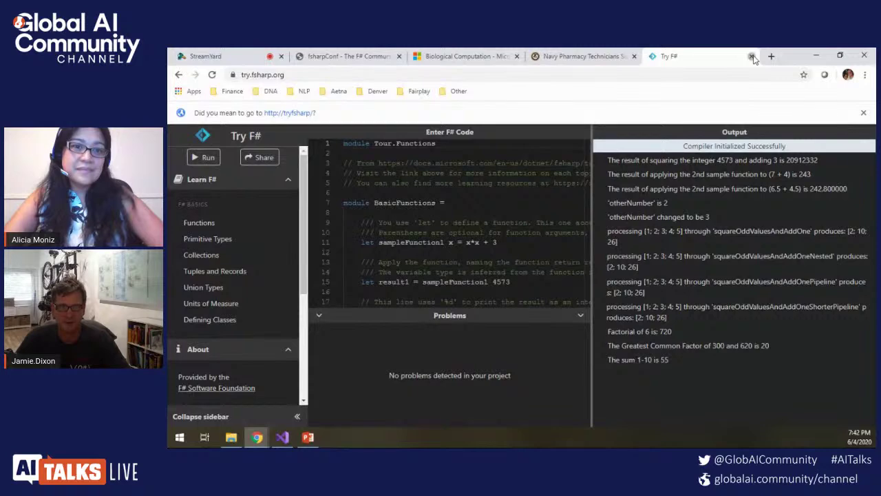
left_click(752, 56)
left_click(385, 58)
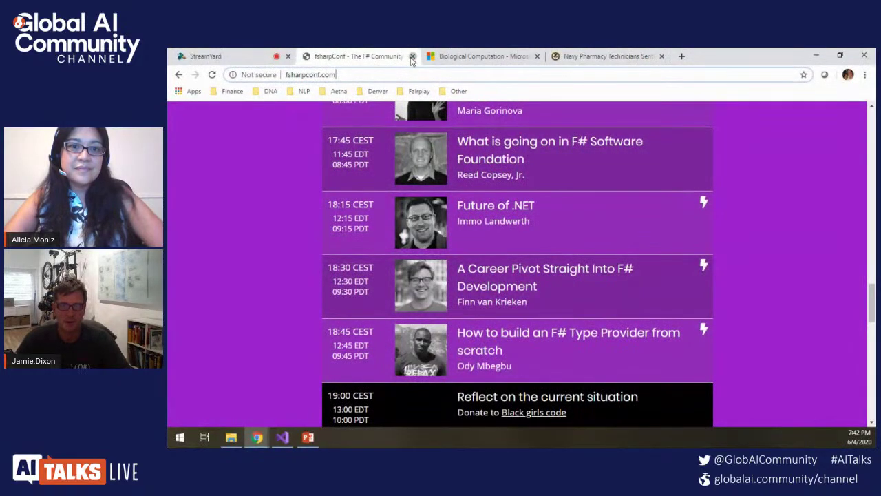
left_click(411, 56)
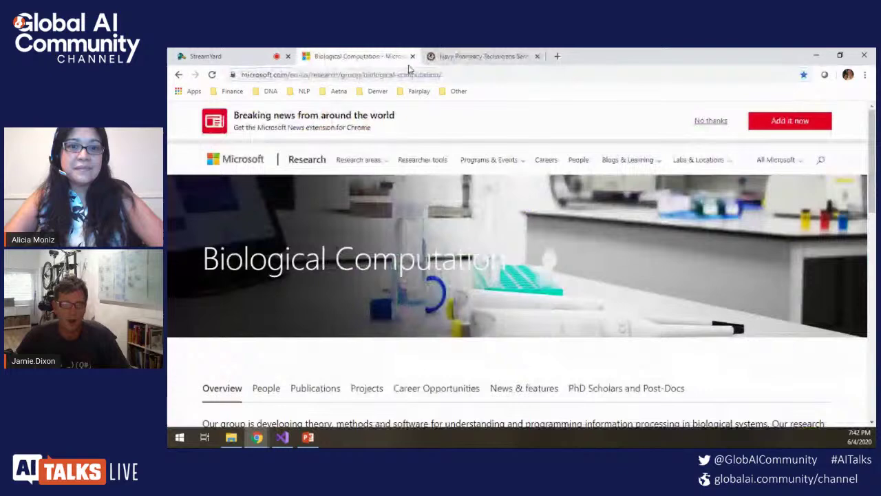
left_click(556, 57)
Step: Try to open the LUIS preview site at preview.luis.org
type("L")
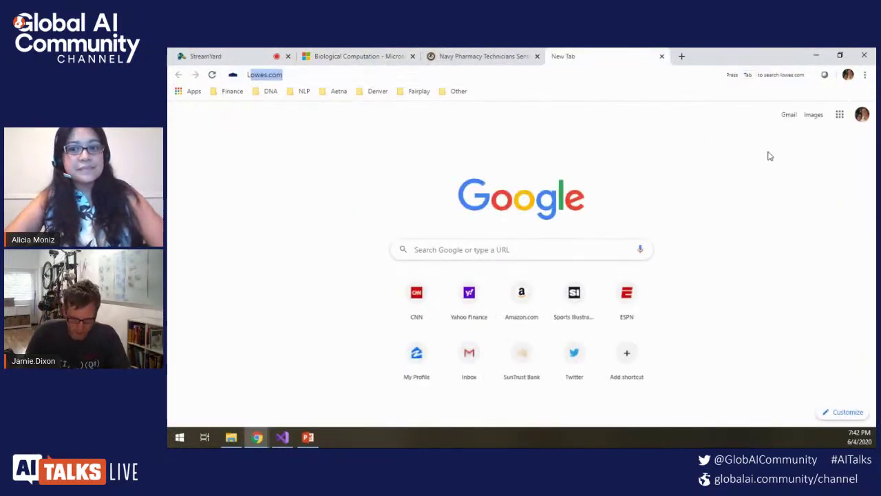
type("uis")
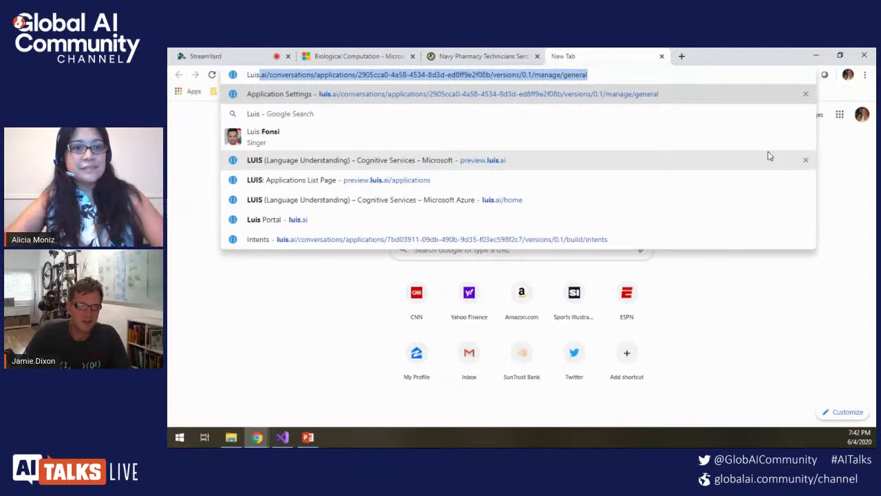
left_click(769, 157)
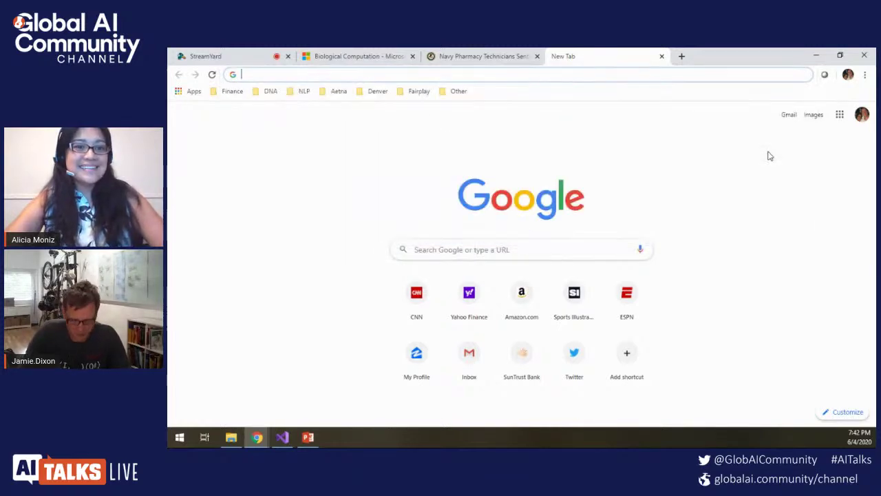
type("preview.")
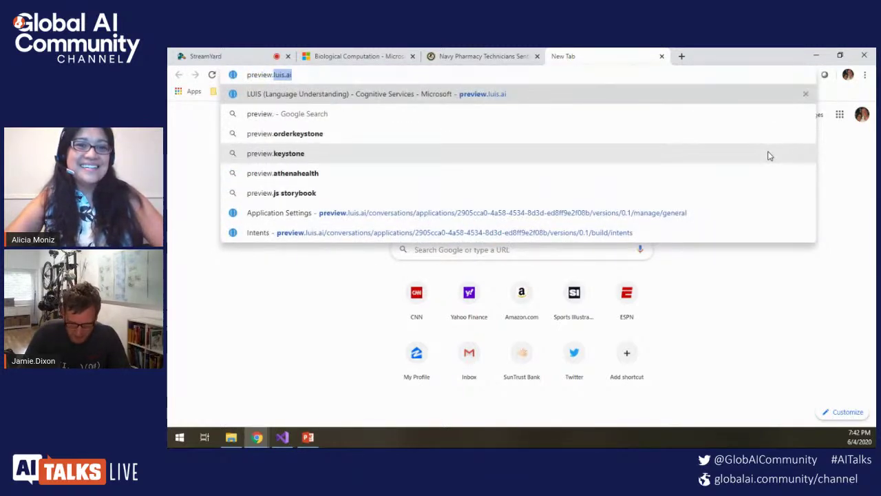
type("luis.org")
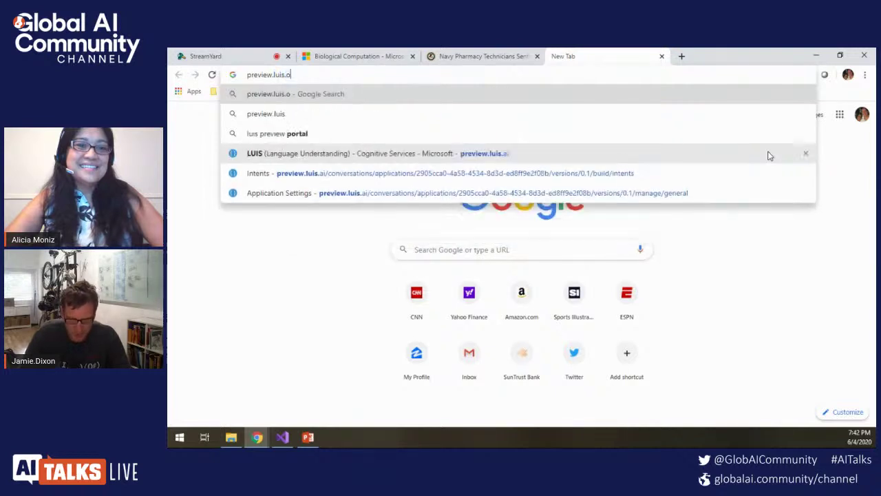
key("Return")
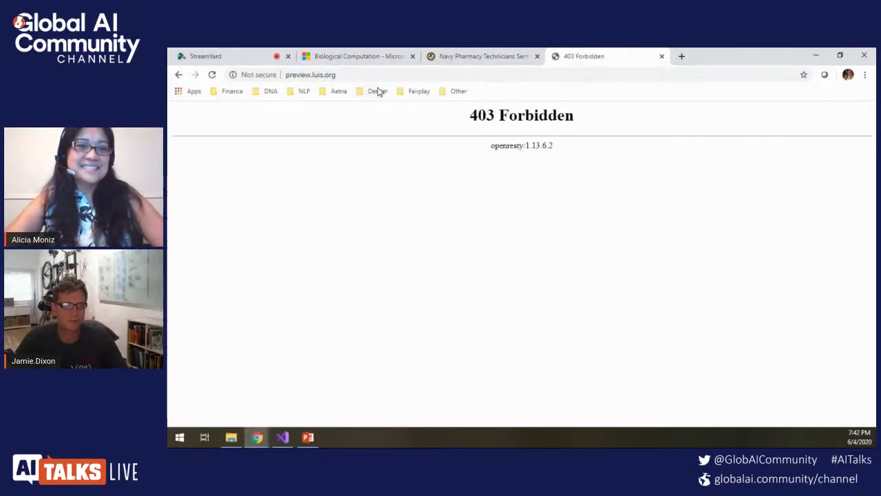
Step: Change the address ending from org to com and try to load preview.luis.com
left_click(368, 75)
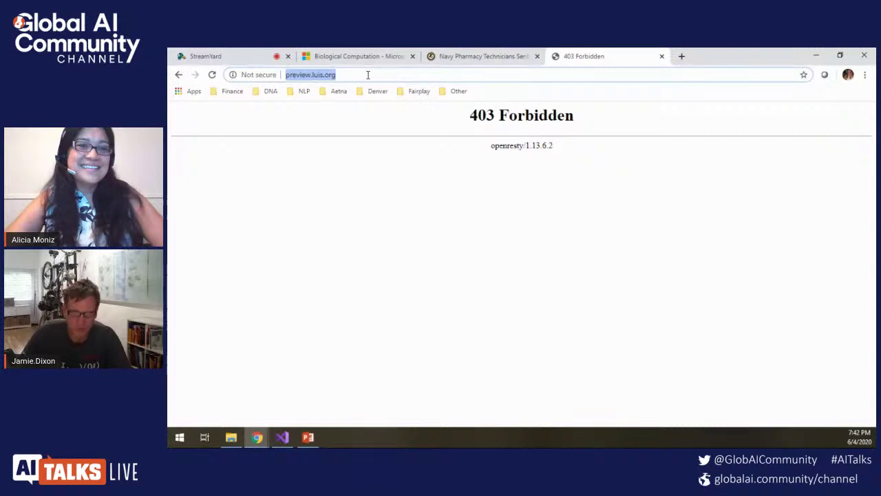
key("End")
key("BackSpace")
key("BackSpace")
key("BackSpace")
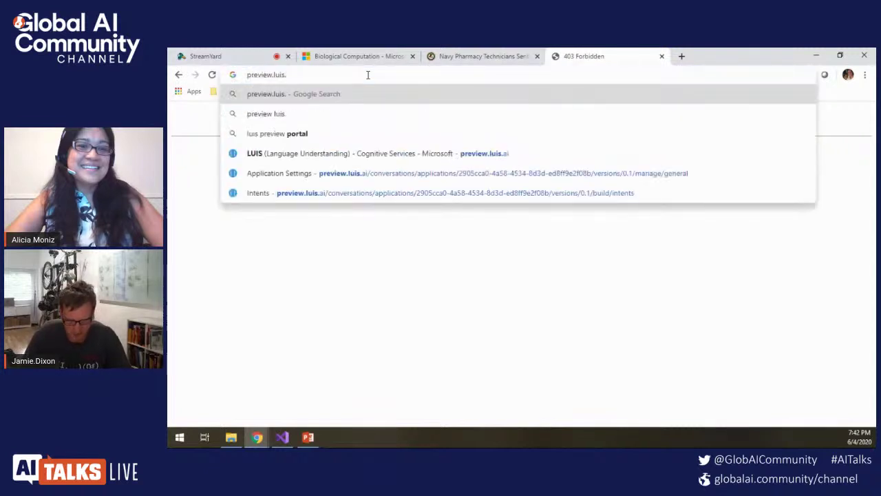
type("com")
key("Return")
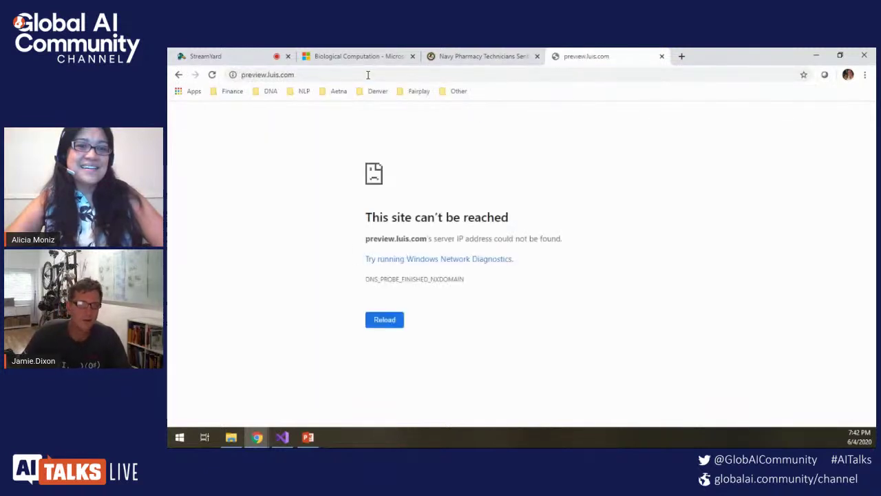
left_click(367, 75)
type("preview.l")
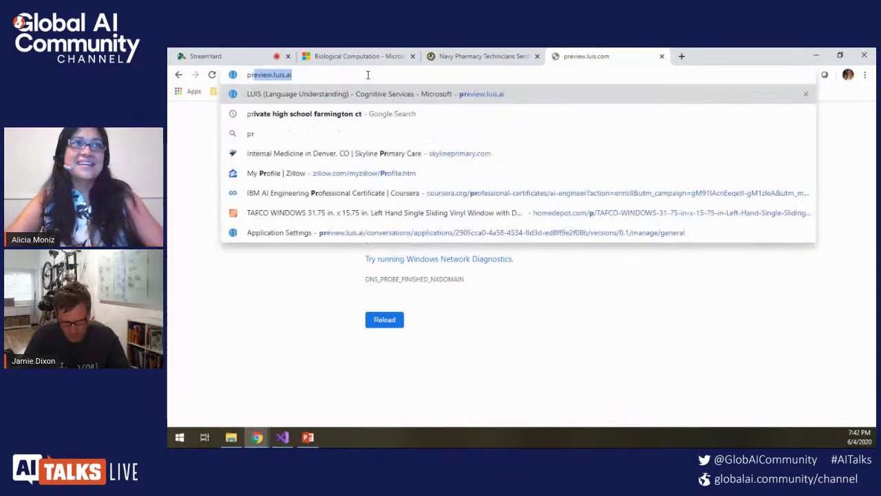
type("uis.")
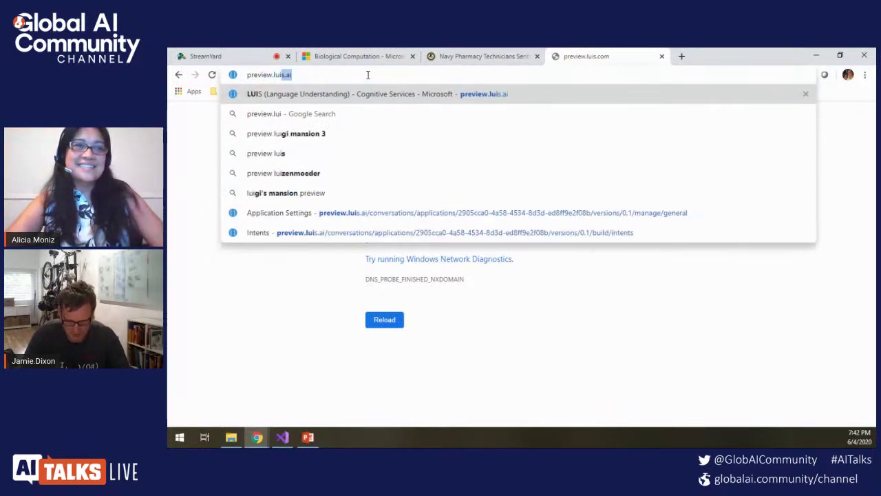
key("Escape")
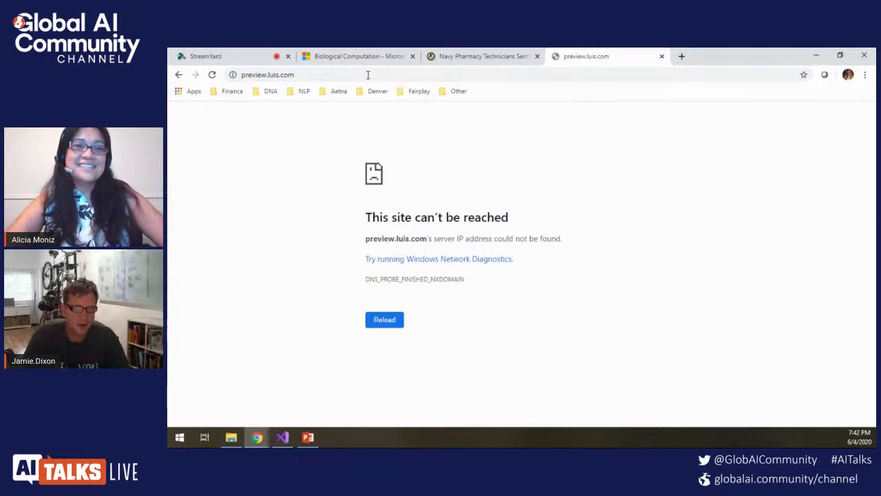
Step: Go to the luis.ai portal and sign in with the prefilled Microsoft account credentials
left_click(368, 74)
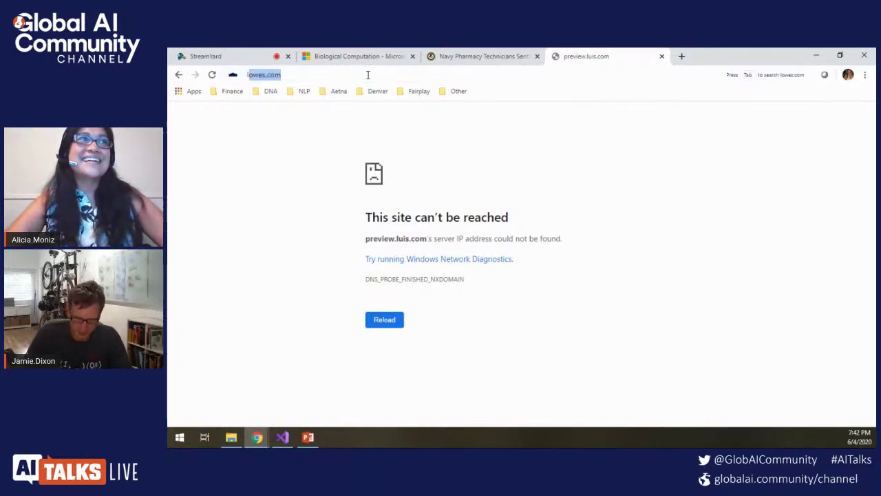
type("luis")
key("Return")
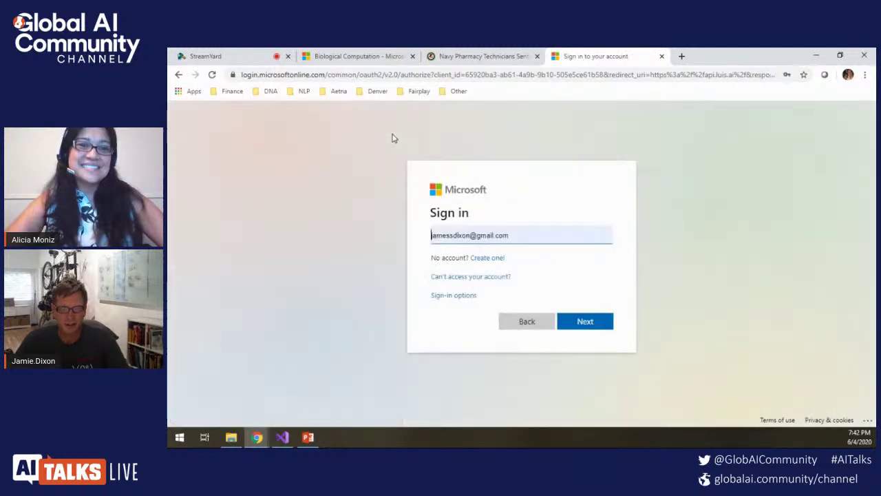
left_click(582, 320)
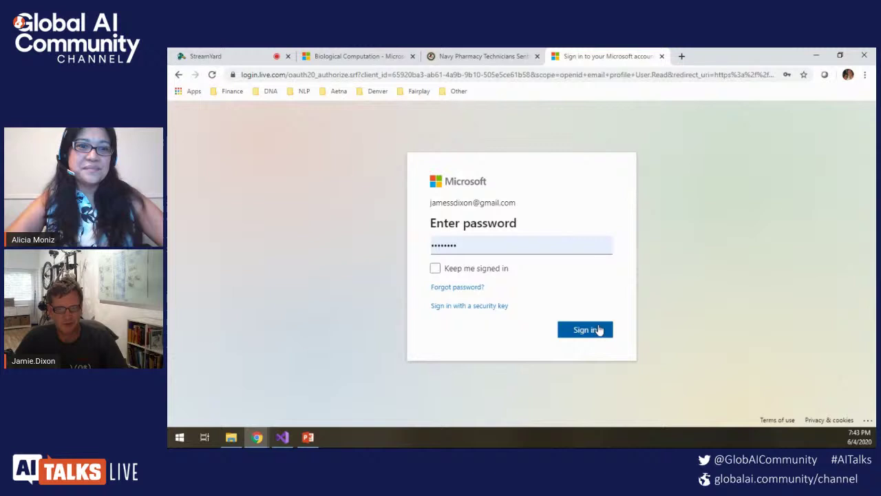
left_click(585, 330)
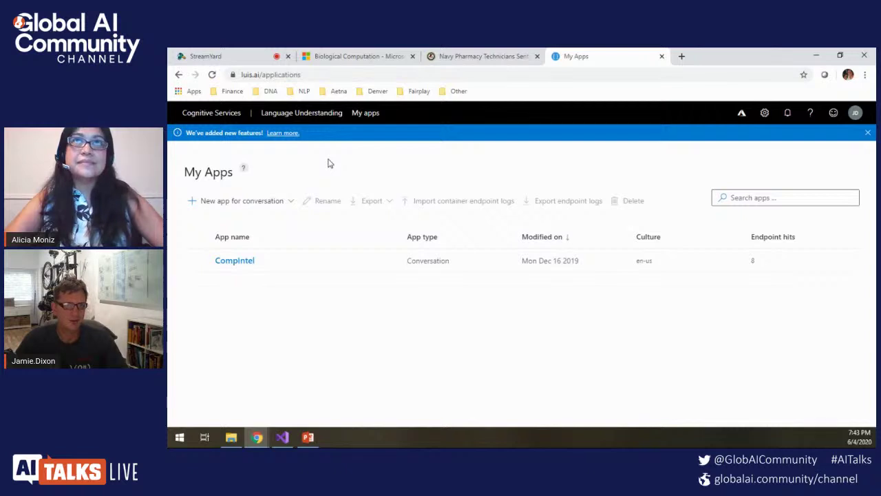
left_click(261, 77)
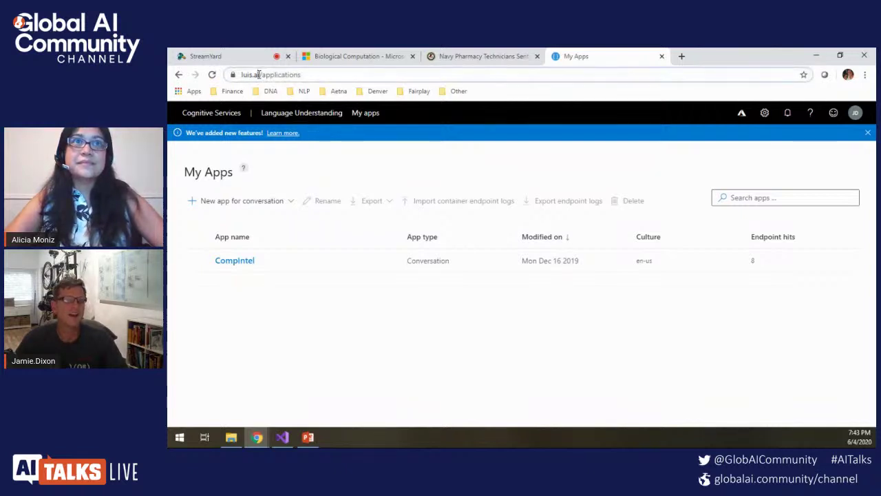
key("End")
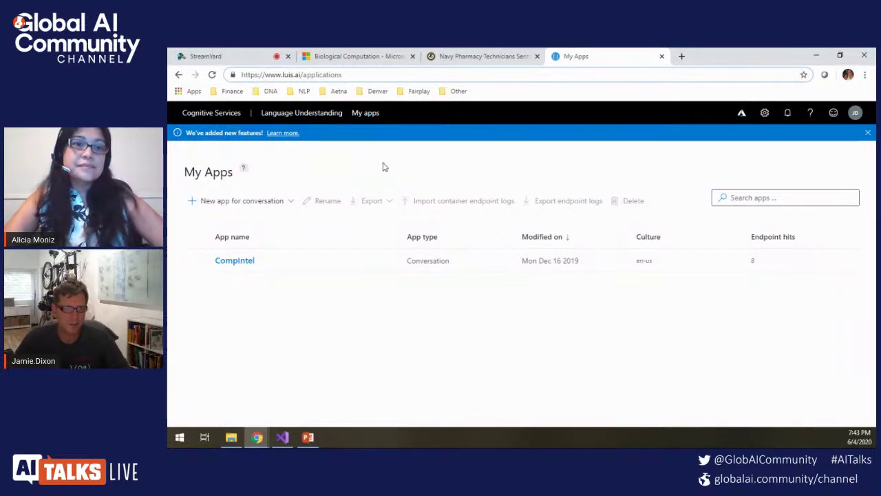
Step: Open the CompIntel app and examine the normalized values and synonyms of its Competitor list entity
left_click(237, 261)
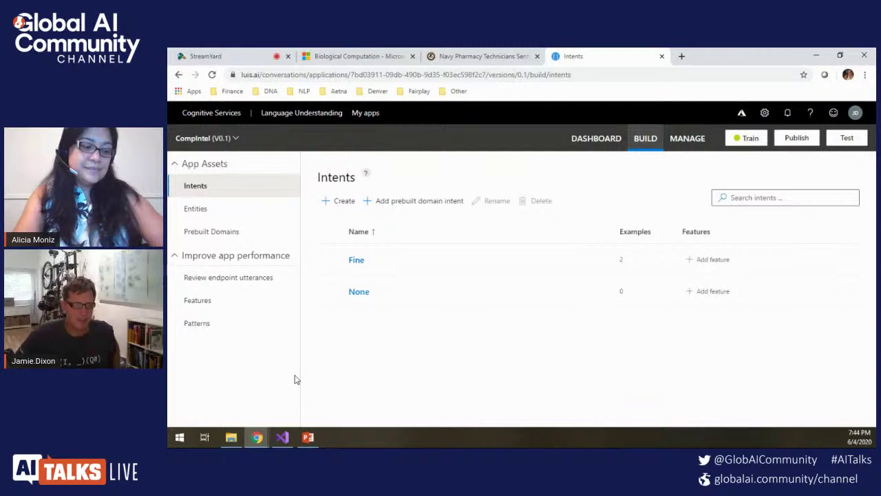
left_click(198, 210)
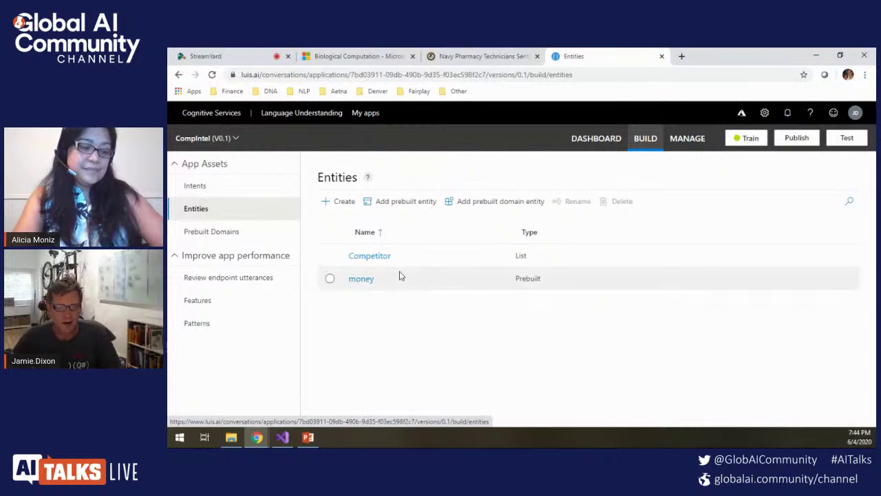
left_click(376, 258)
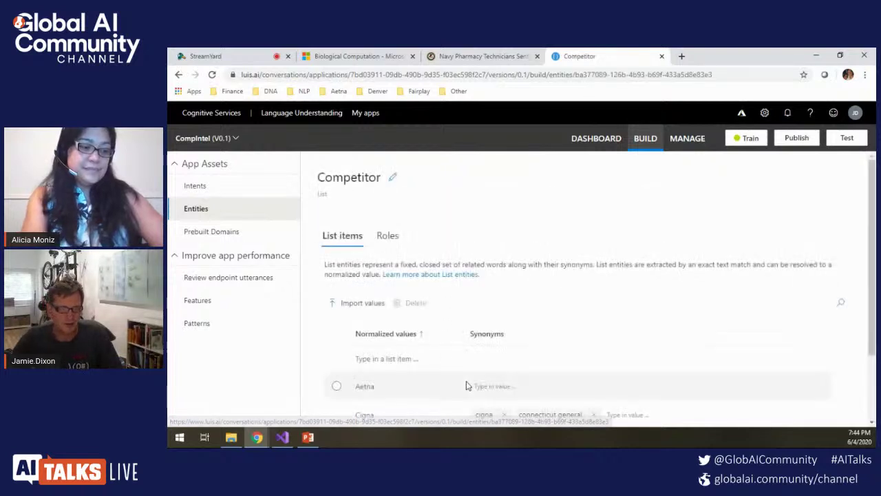
scroll(574, 311, "down", 2)
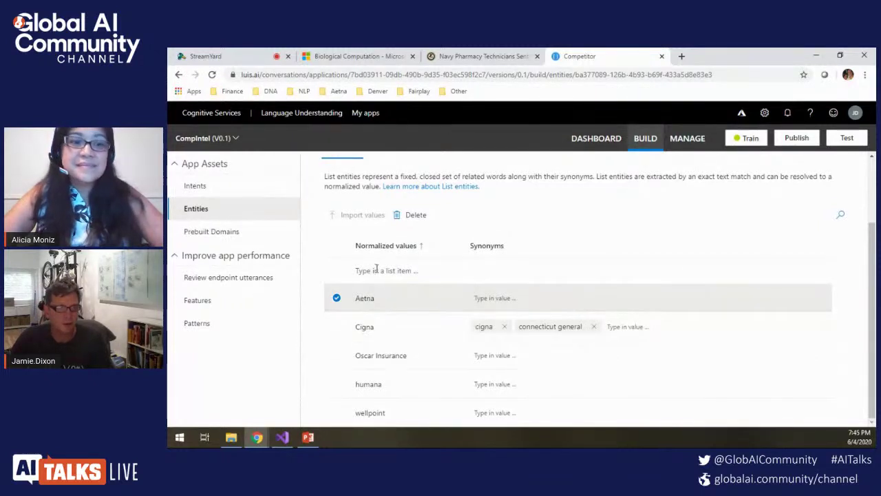
Step: View the prebuilt money entity's details and return to the app's list of entities
left_click(196, 208)
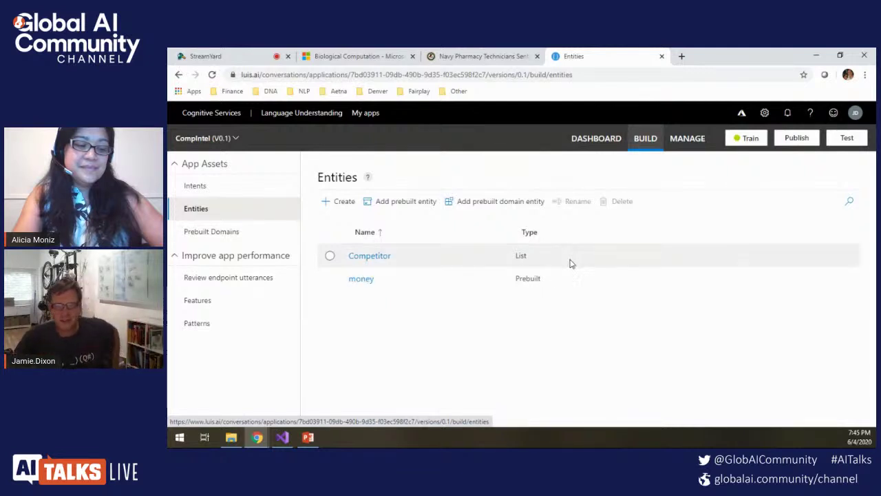
left_click(360, 279)
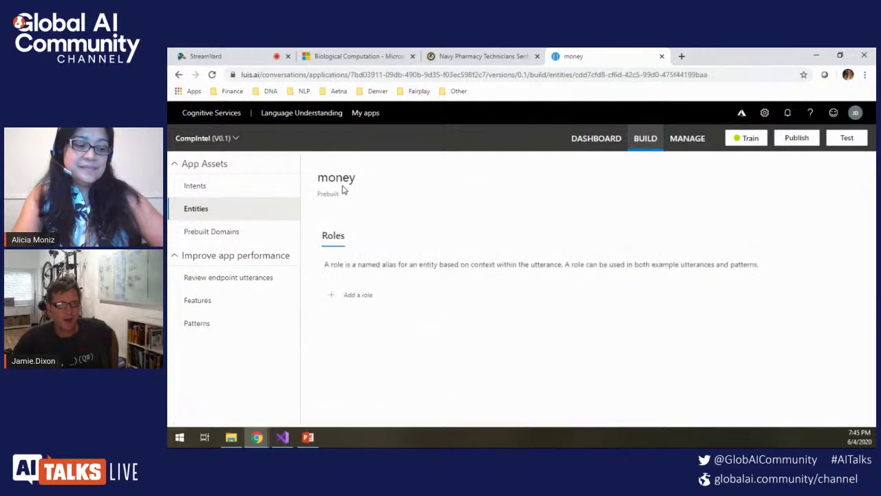
left_click_drag(368, 187, 316, 178)
left_click(179, 73)
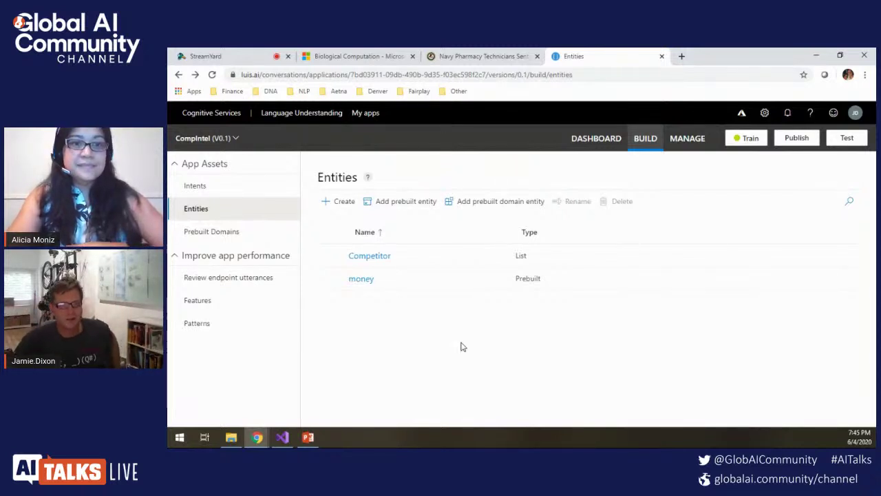
Step: Browse the prebuilt entities available to add, from age down to phonenumber
left_click(406, 203)
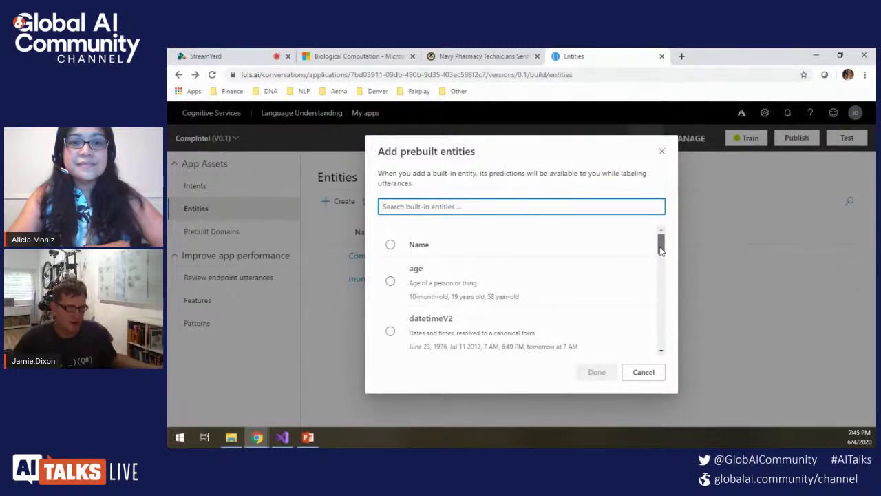
scroll(464, 276, "down", 2)
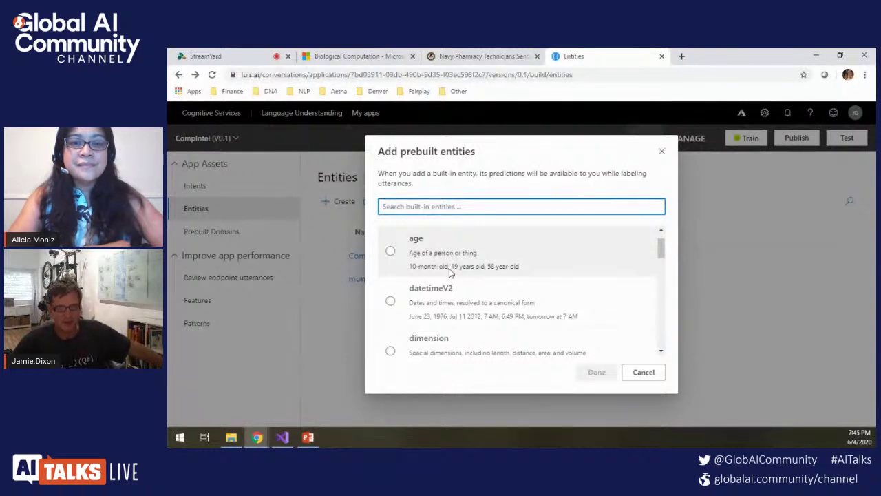
left_click_drag(660, 252, 659, 329)
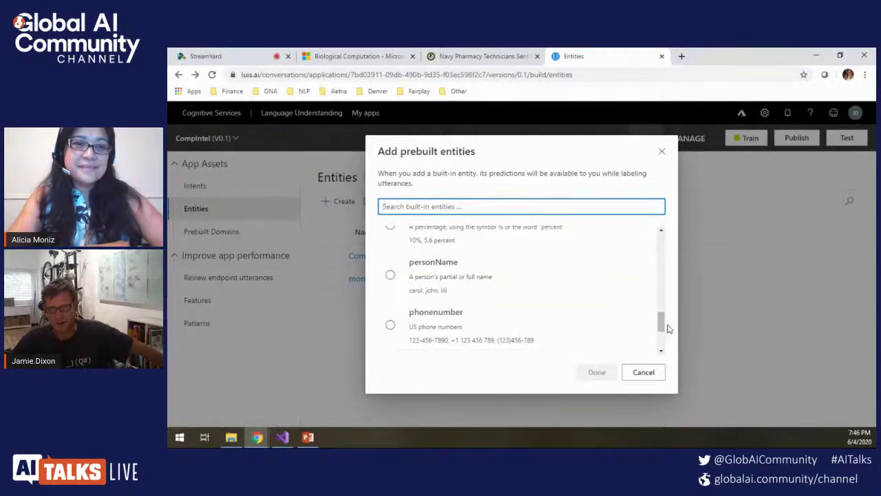
Step: Review the remaining prebuilt entities down to url and leave the selection without adding any
left_click_drag(662, 326, 662, 346)
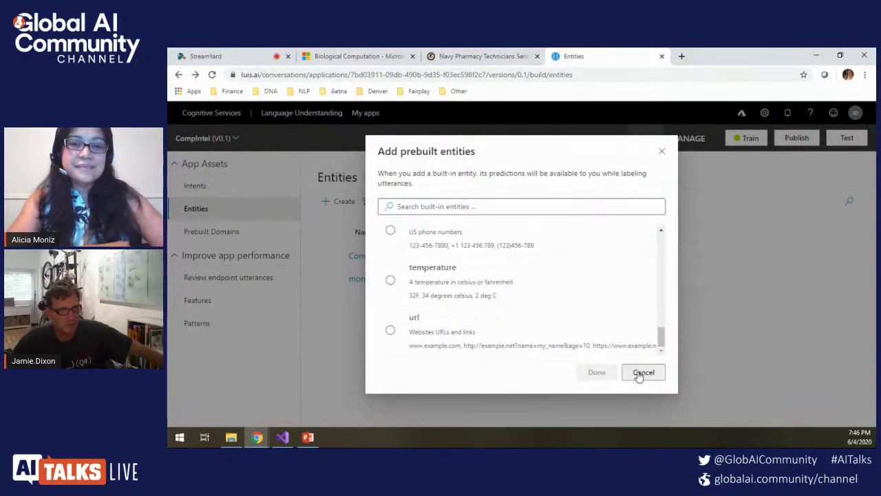
left_click(638, 374)
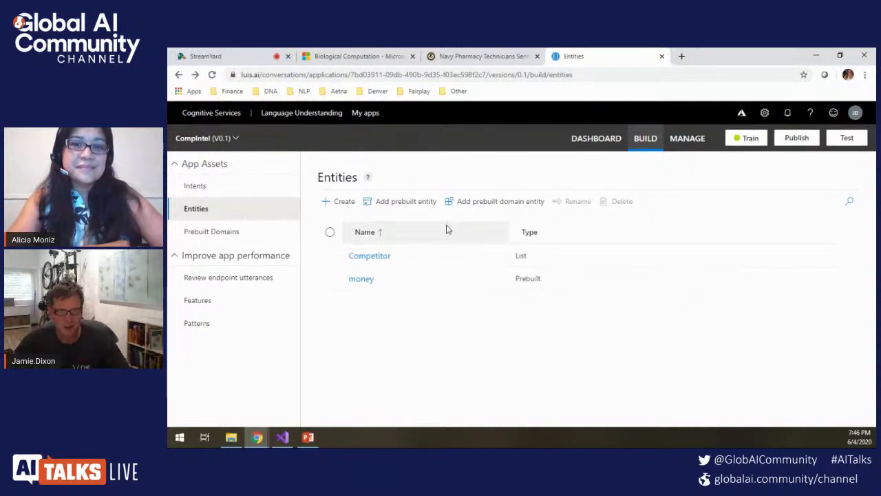
Step: Open the Fine intent and examine its example utterances, labeled money entities and scores
left_click(197, 187)
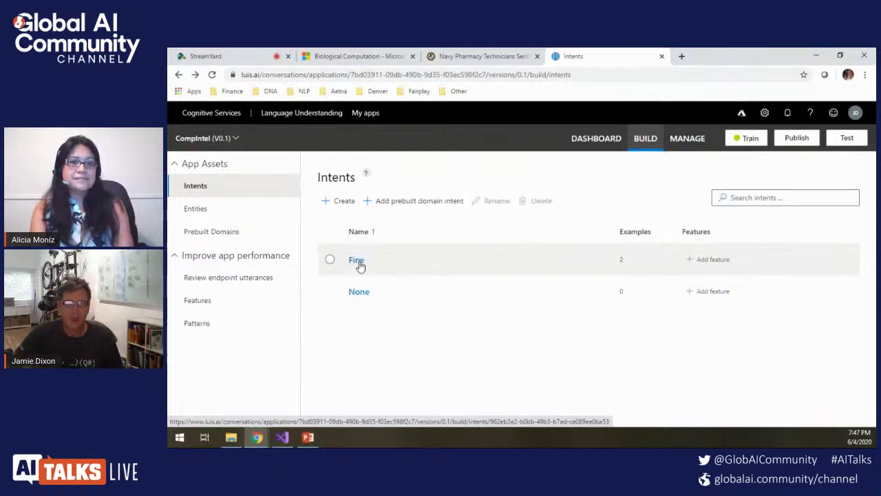
left_click(358, 261)
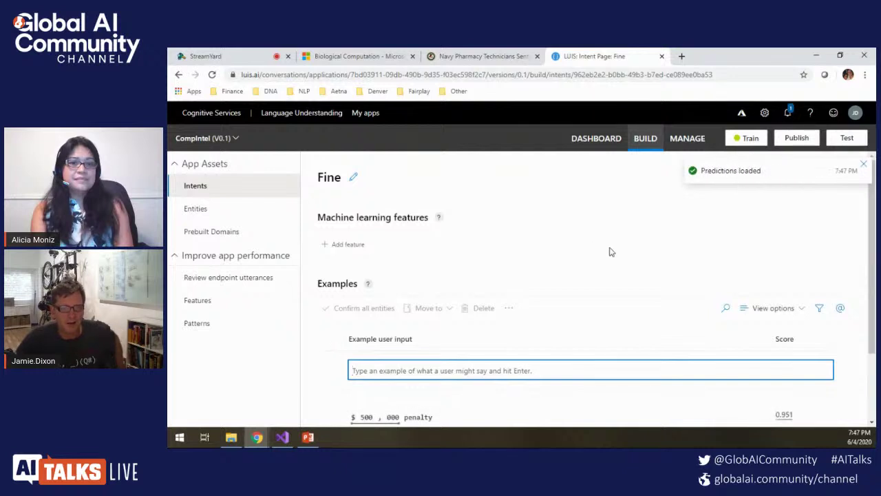
scroll(609, 250, "down", 2)
left_click(412, 249)
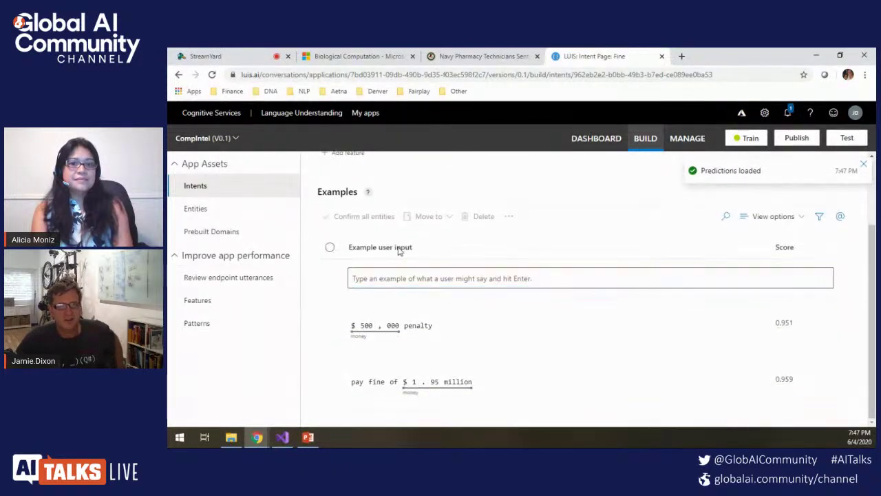
Step: Add the example utterance "fee of $10" to the Fine intent
left_click(364, 278)
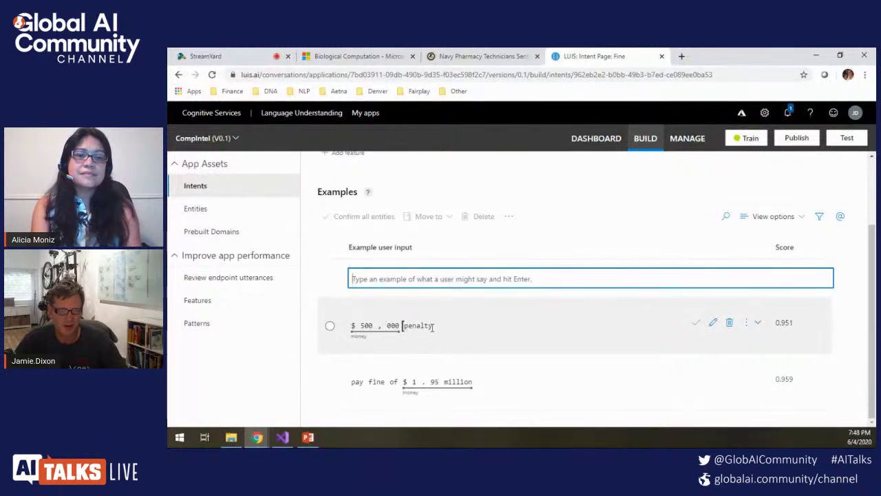
mouse_move(398, 337)
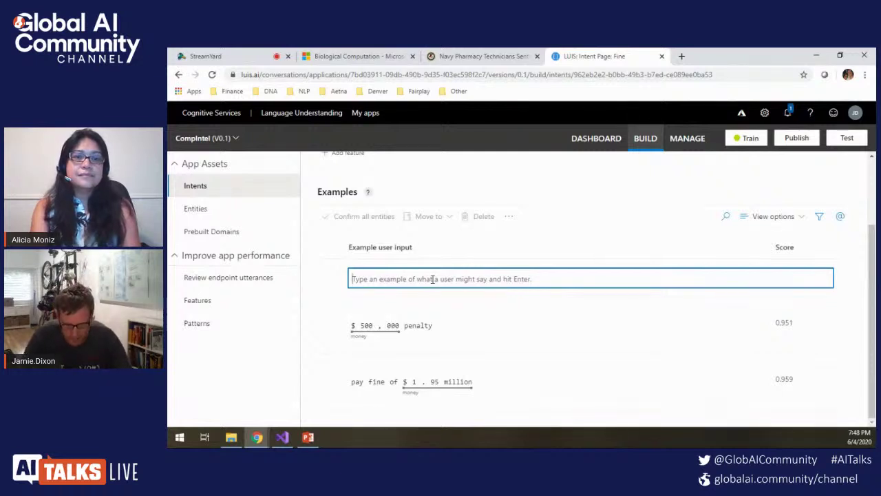
type("fee of ")
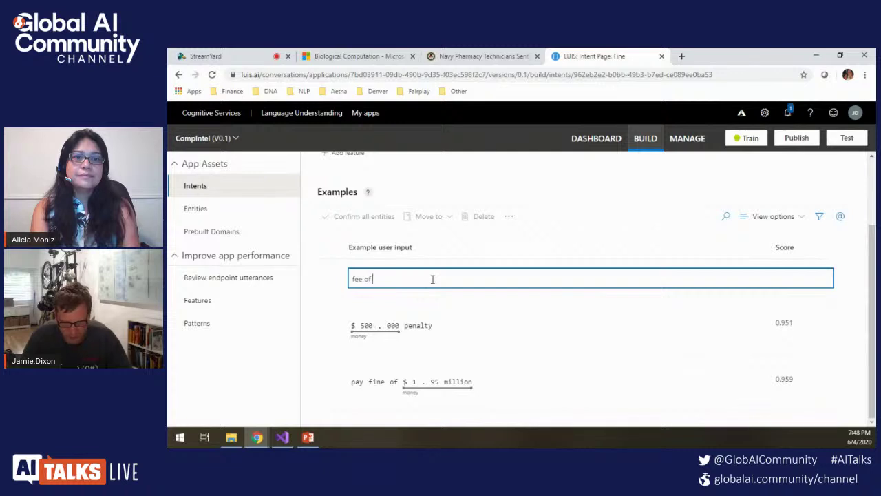
type("$10")
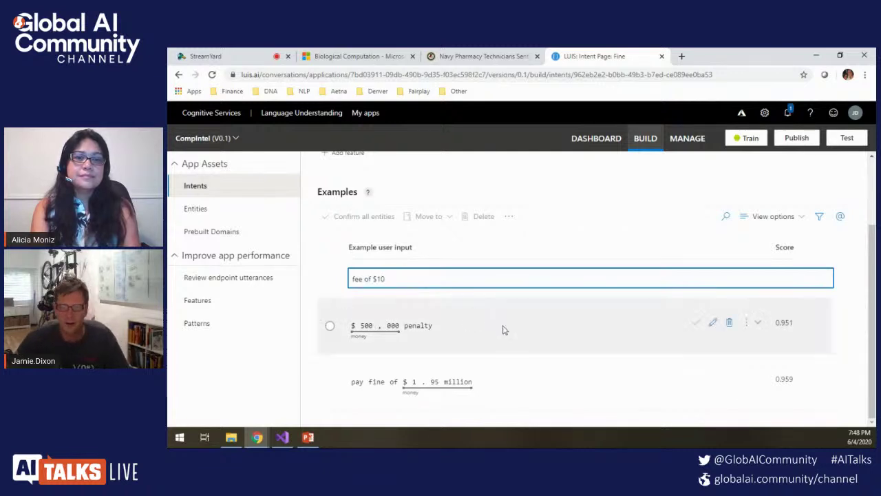
left_click(490, 274)
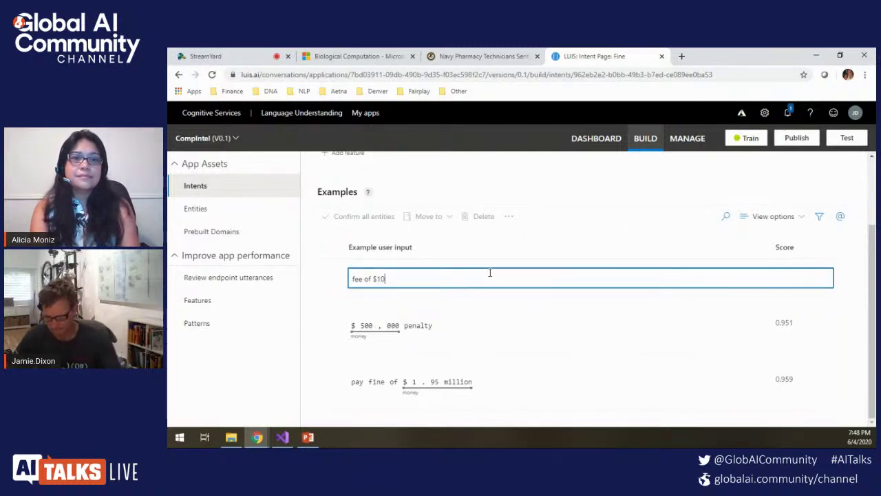
key("Return")
scroll(543, 294, "down", 1)
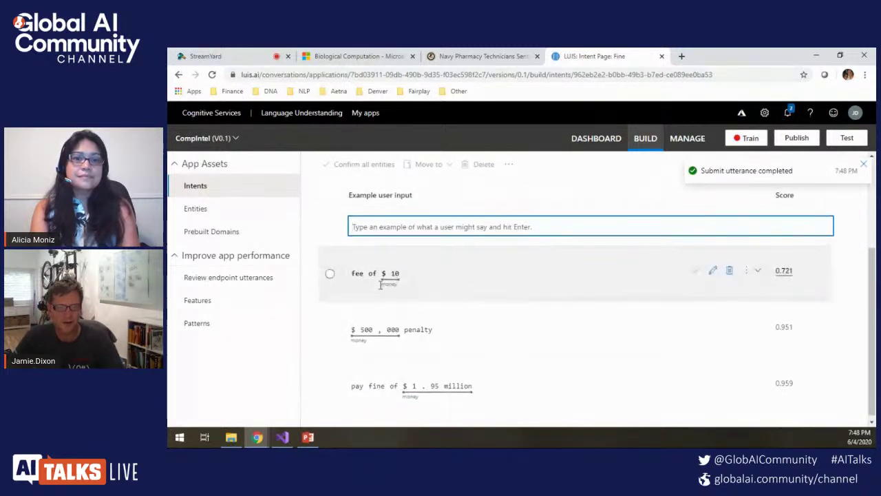
Step: Select the new "fee of $10" example, train the app and dismiss the training notifications
left_click_drag(375, 272, 338, 275)
left_click(329, 273)
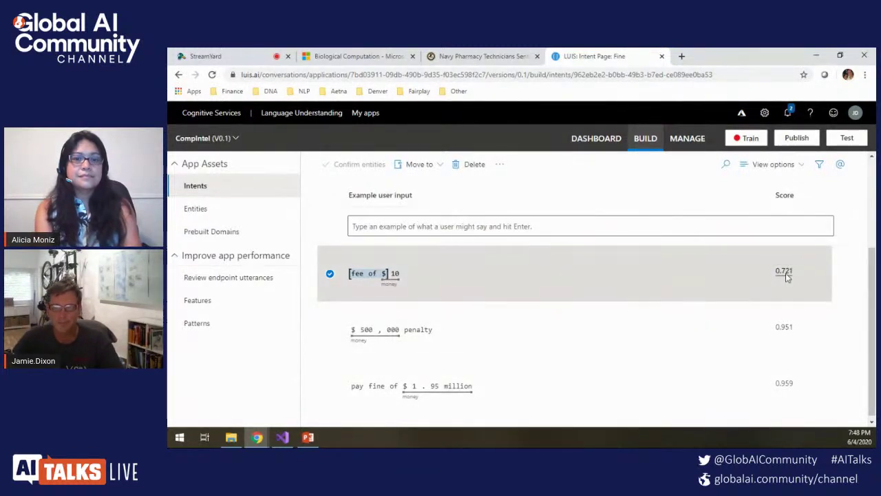
left_click(748, 139)
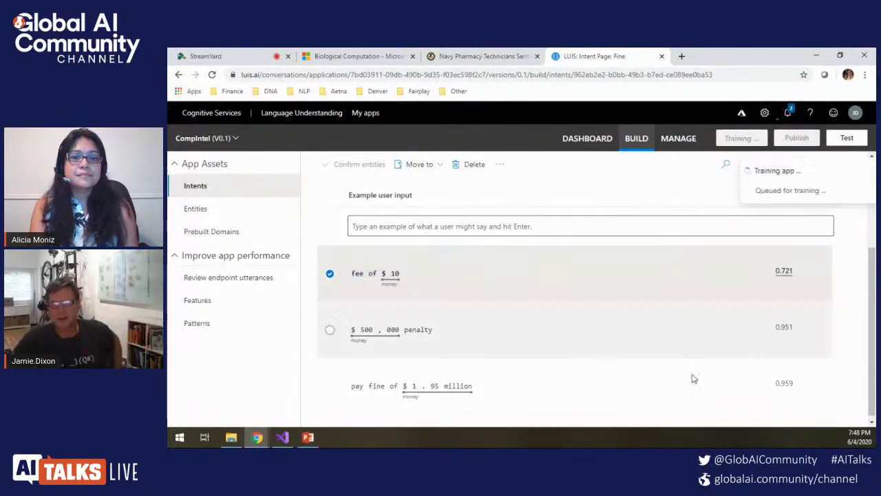
left_click(864, 165)
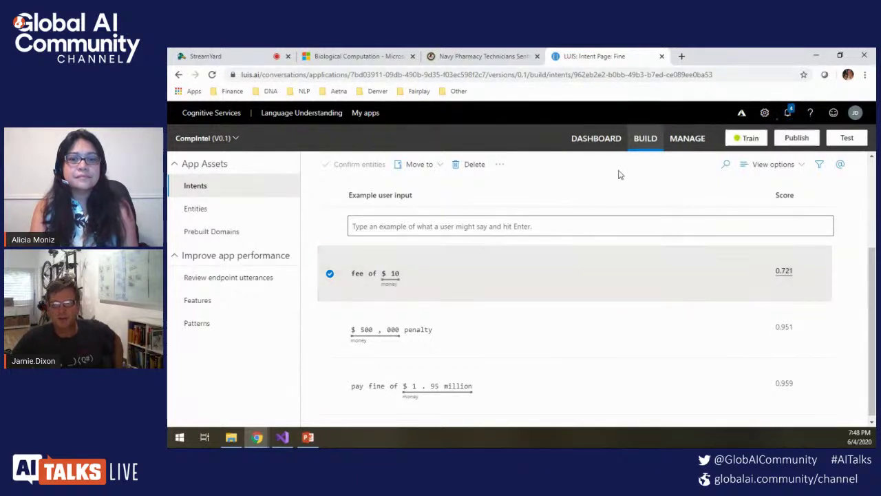
left_click(863, 163)
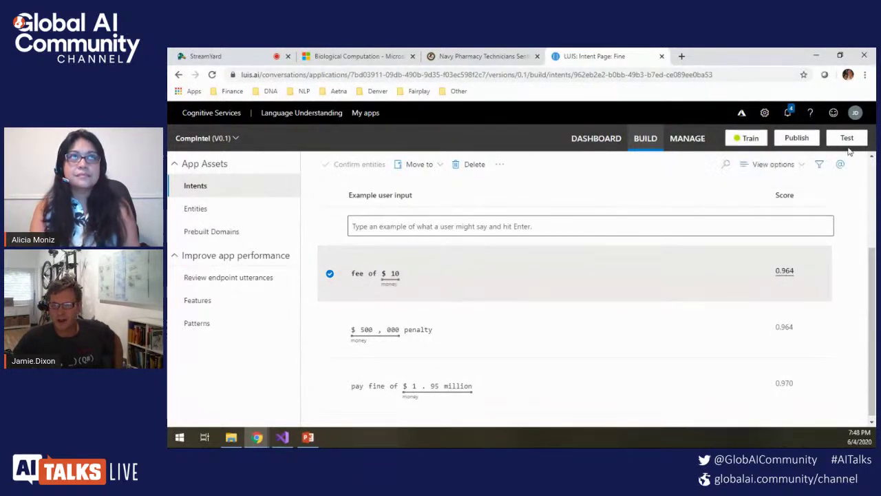
Step: Test the trained app with the utterance "Fee of $210", check the predicted intent and close the test pane
left_click(847, 145)
type("Fee of $210")
key("BackSpace")
type("0")
key("Return")
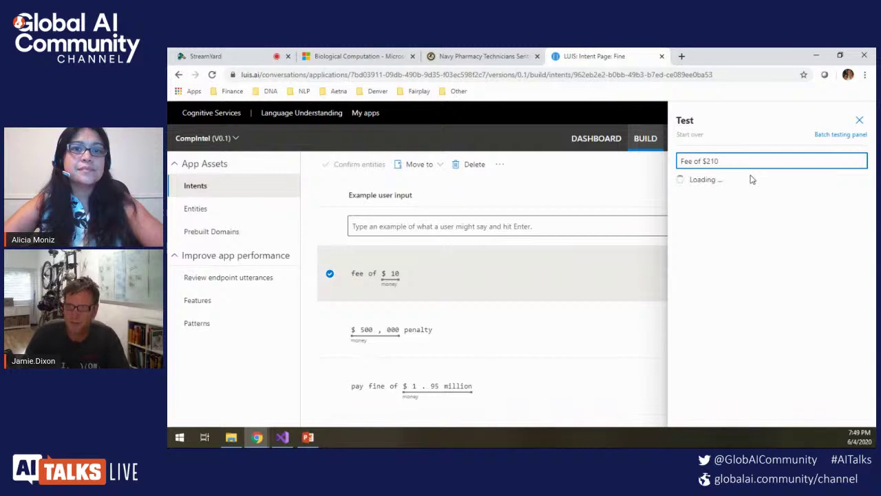
left_click_drag(693, 197, 703, 197)
left_click(713, 235)
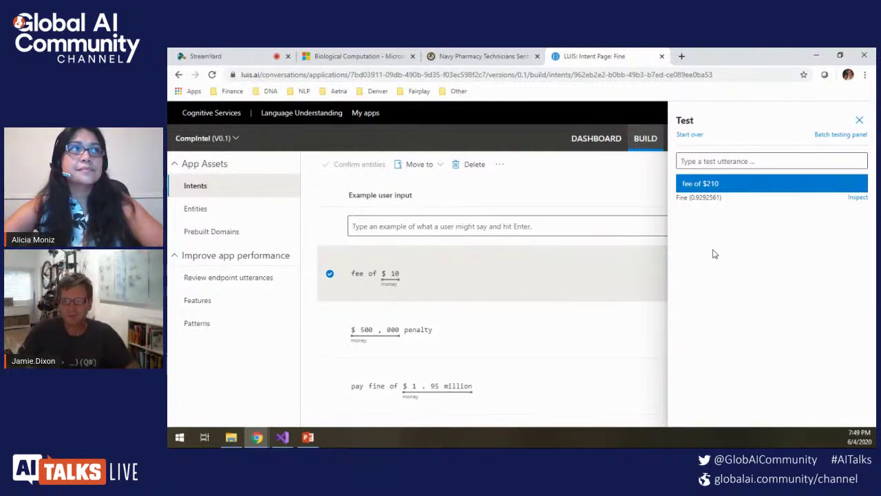
left_click(858, 120)
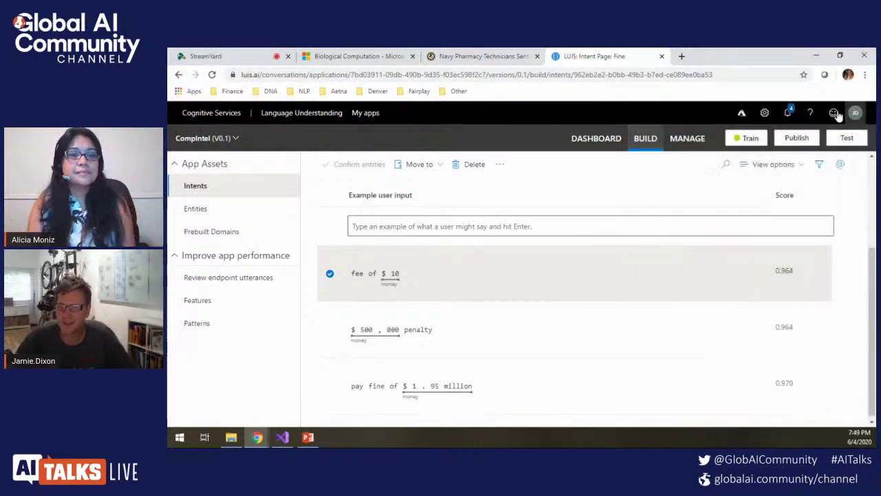
Step: Publish the trained CompIntel app and return to the Fine intent's example entry
left_click(797, 138)
left_click(383, 315)
left_click(599, 346)
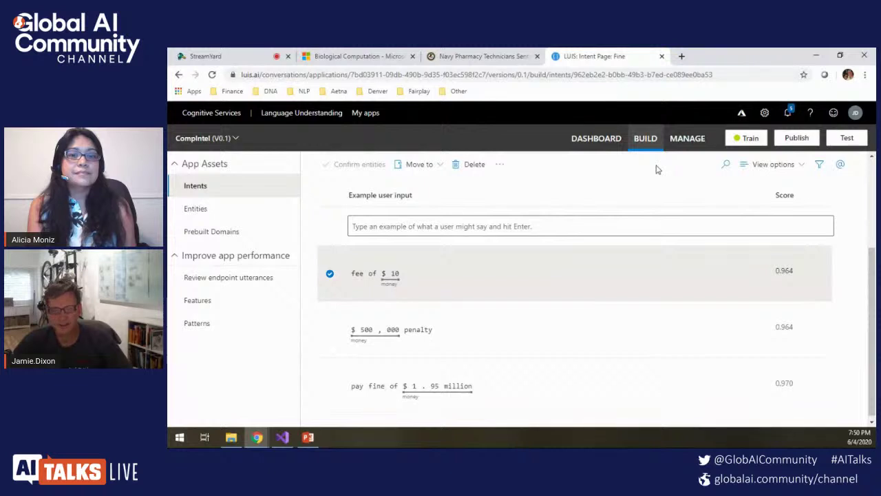
left_click(531, 227)
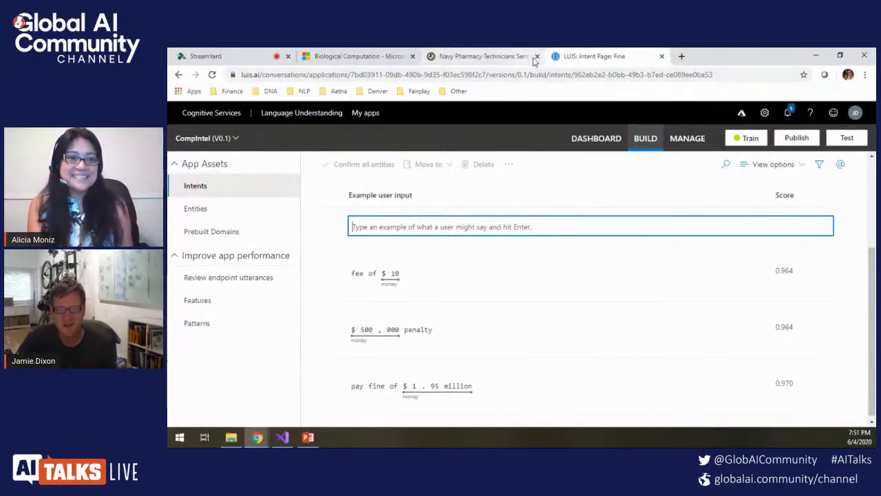
Step: Close the Navy Pharmacy Technicians and LUIS pages and switch to the presentation's Thank You slide in PowerPoint
left_click(537, 57)
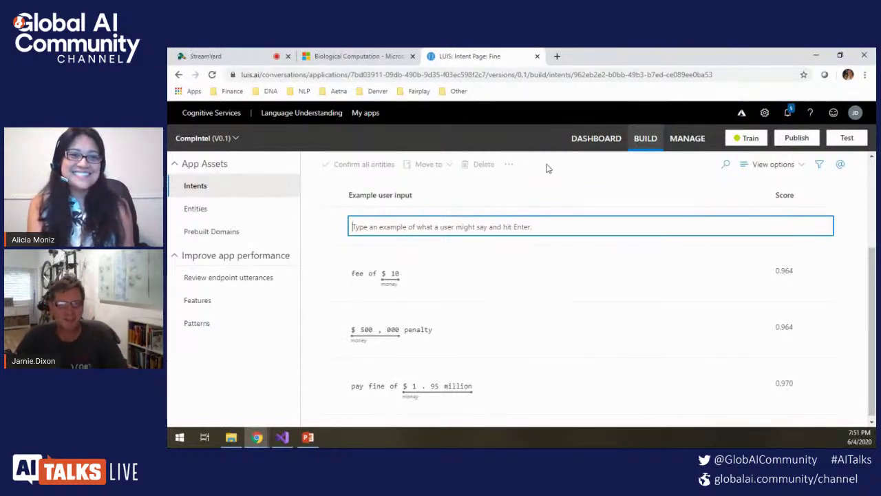
left_click(536, 56)
left_click(309, 437)
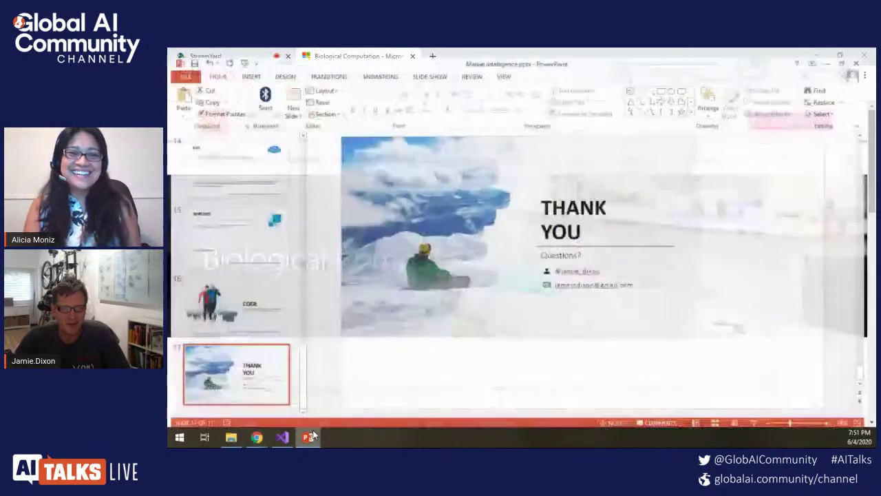